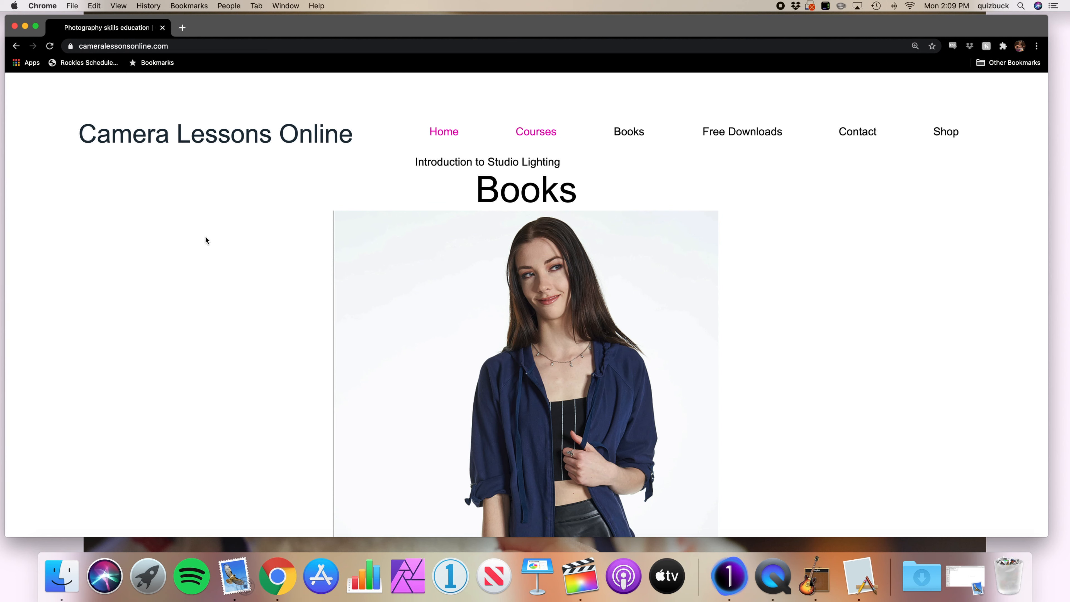
Look over the Books and Photography Essentials sections of the Camera Lessons Online home page.
scroll(206, 238, down, 3)
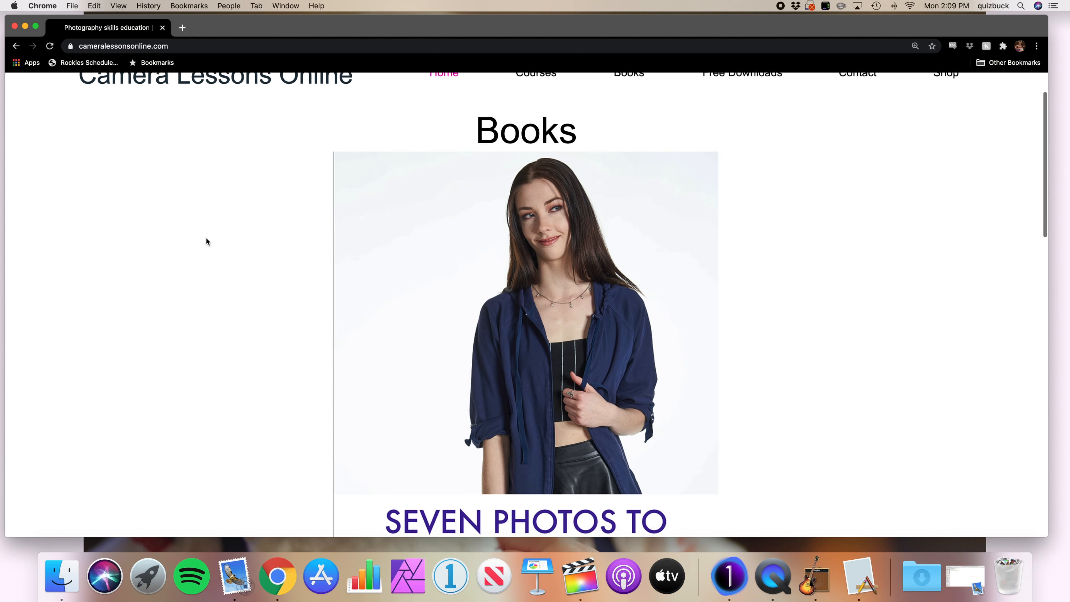
scroll(206, 242, down, 1)
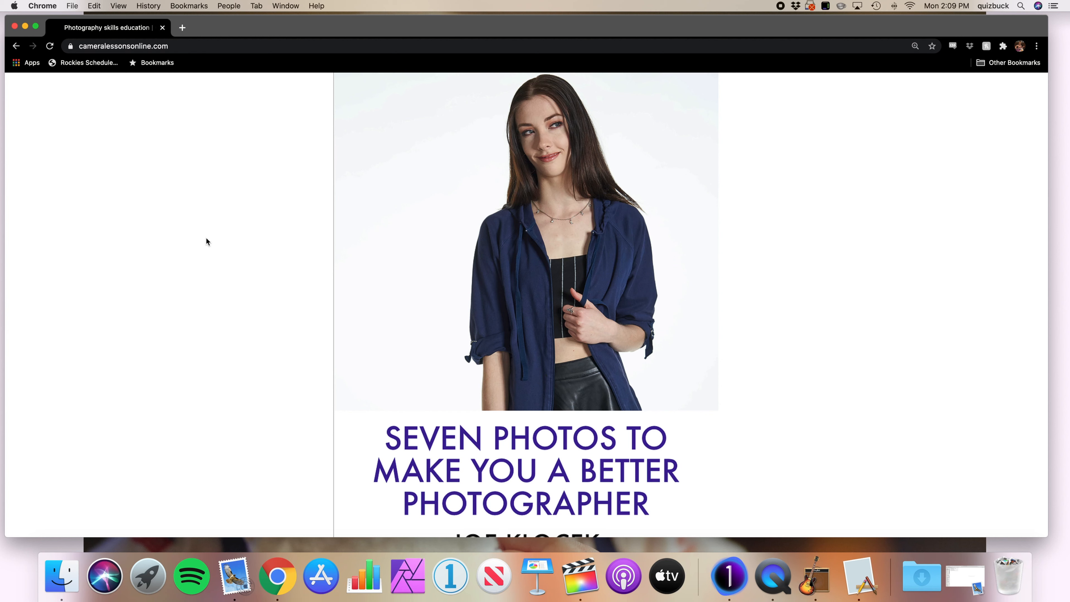
scroll(206, 239, down, 10)
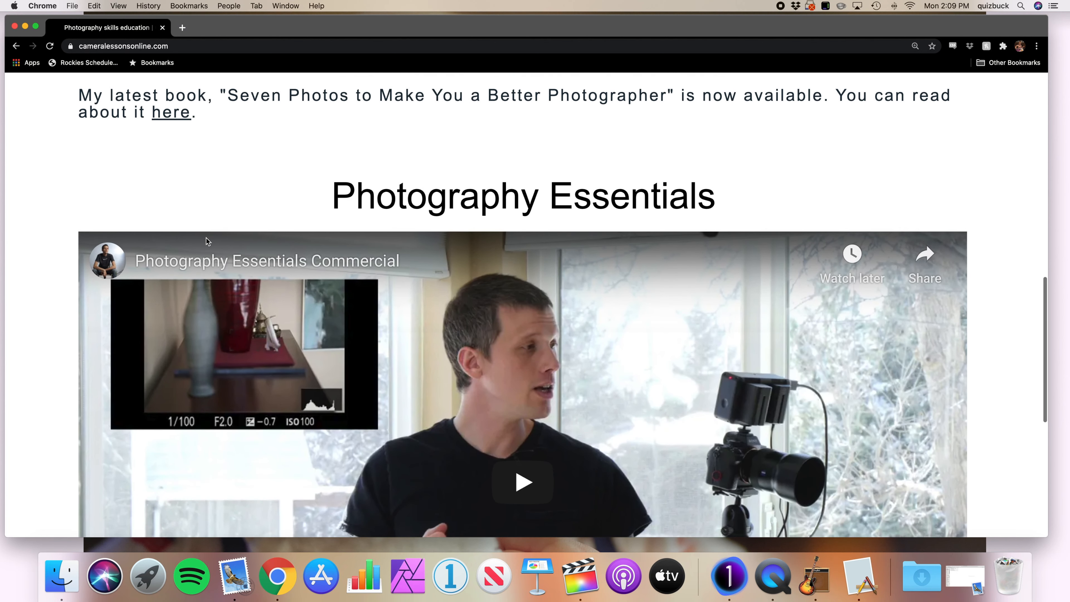
scroll(206, 237, down, 4)
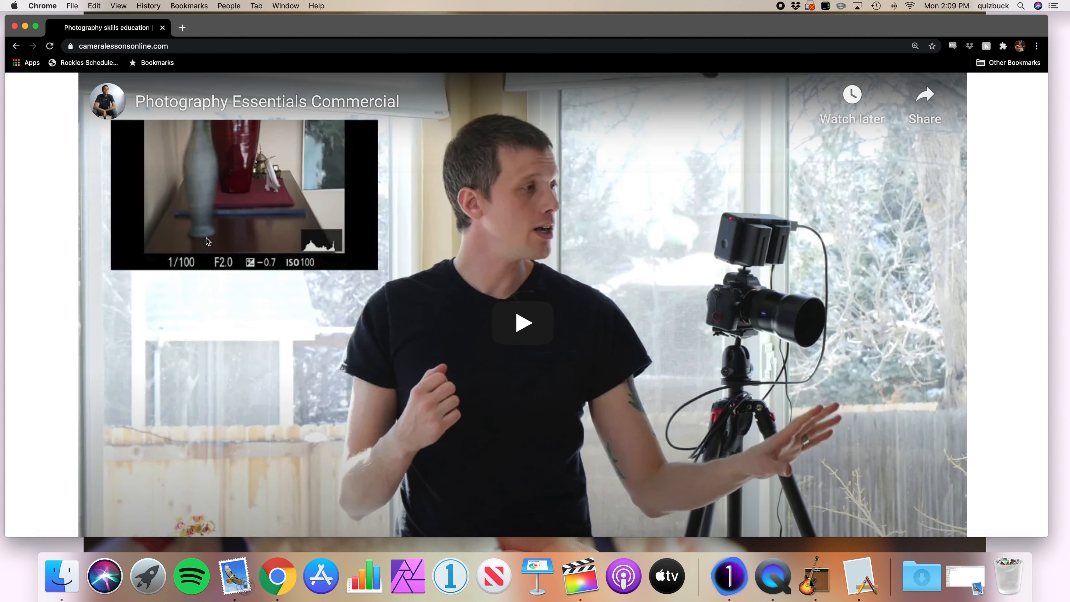
scroll(206, 238, up, 15)
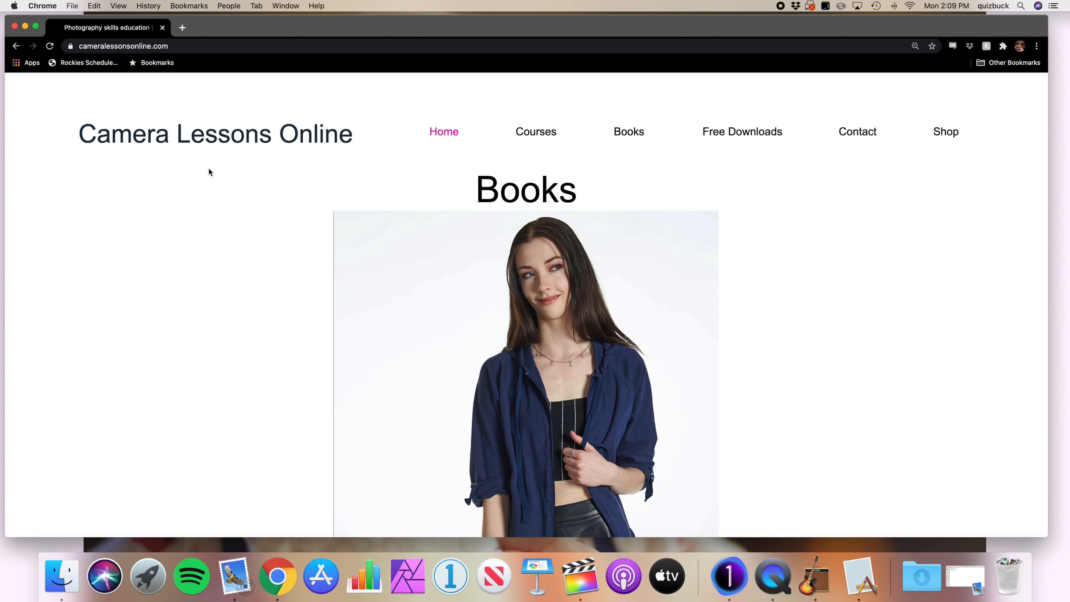
Switch to Capture One and select only the sand dunes photo.
key(ctrl+Left)
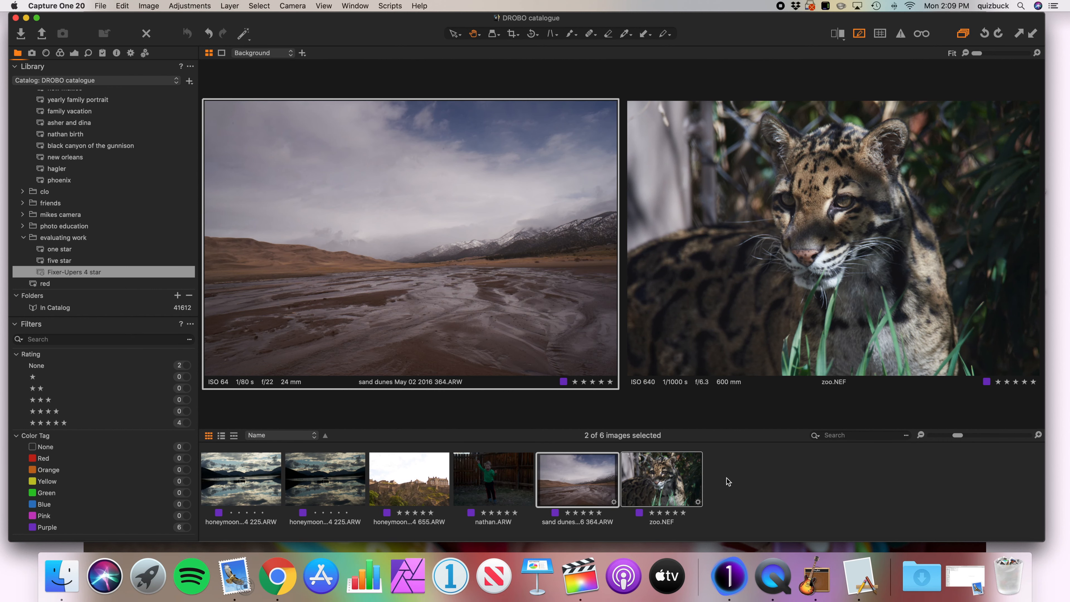
click(725, 508)
click(598, 486)
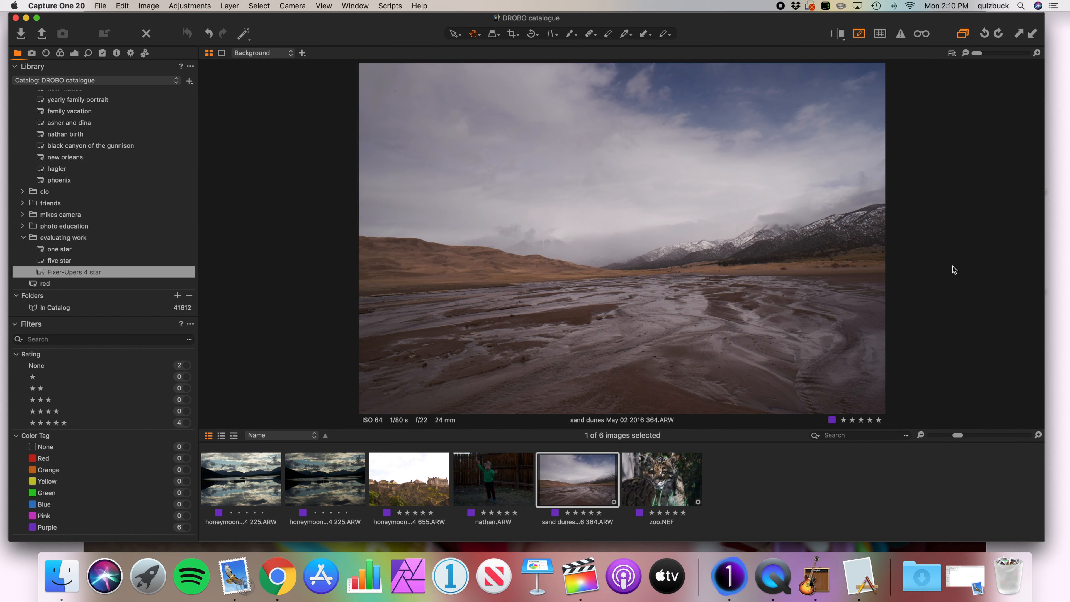
Enable Black & White conversion for the sand dunes photo, comparing it with the color version.
click(60, 53)
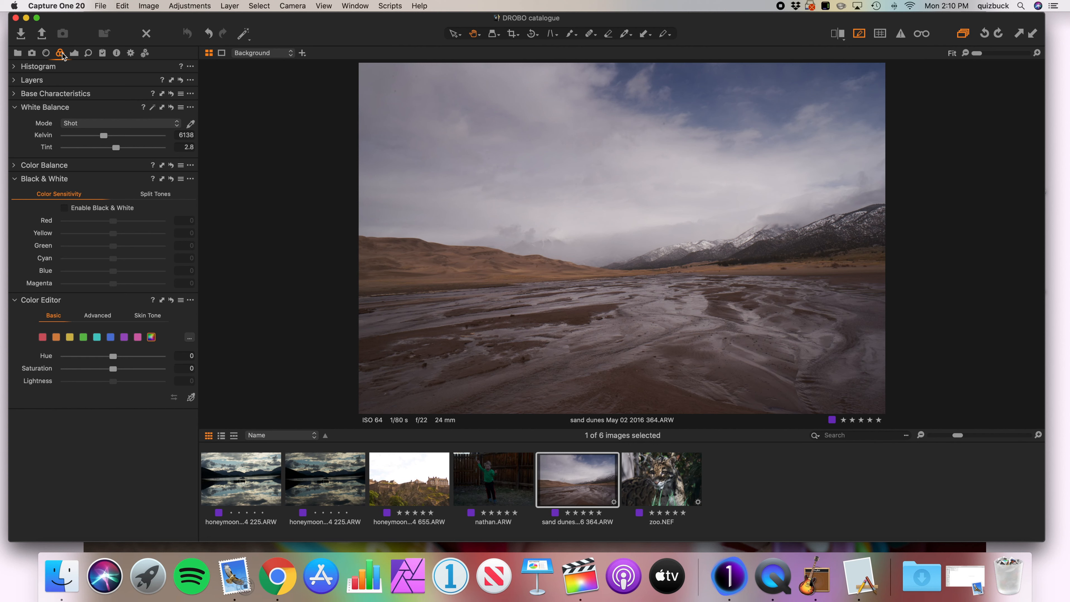
click(65, 208)
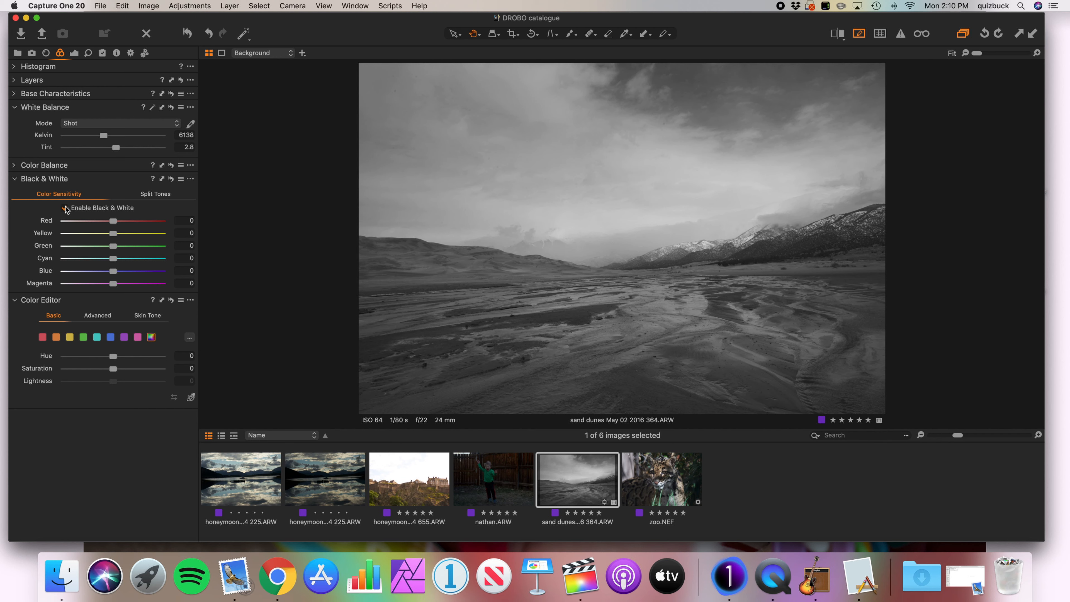
click(65, 208)
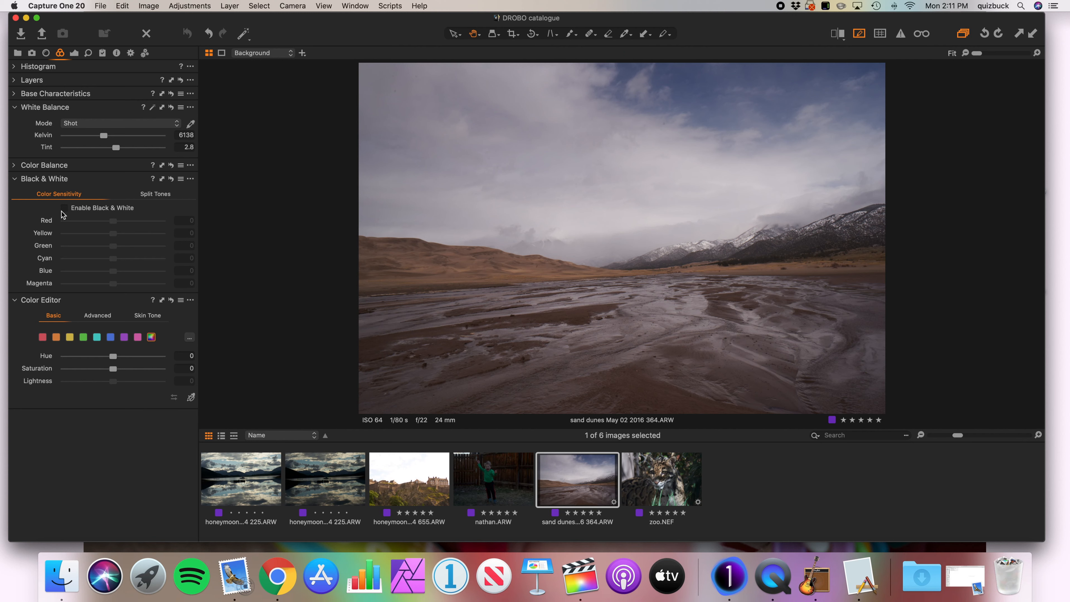
click(70, 210)
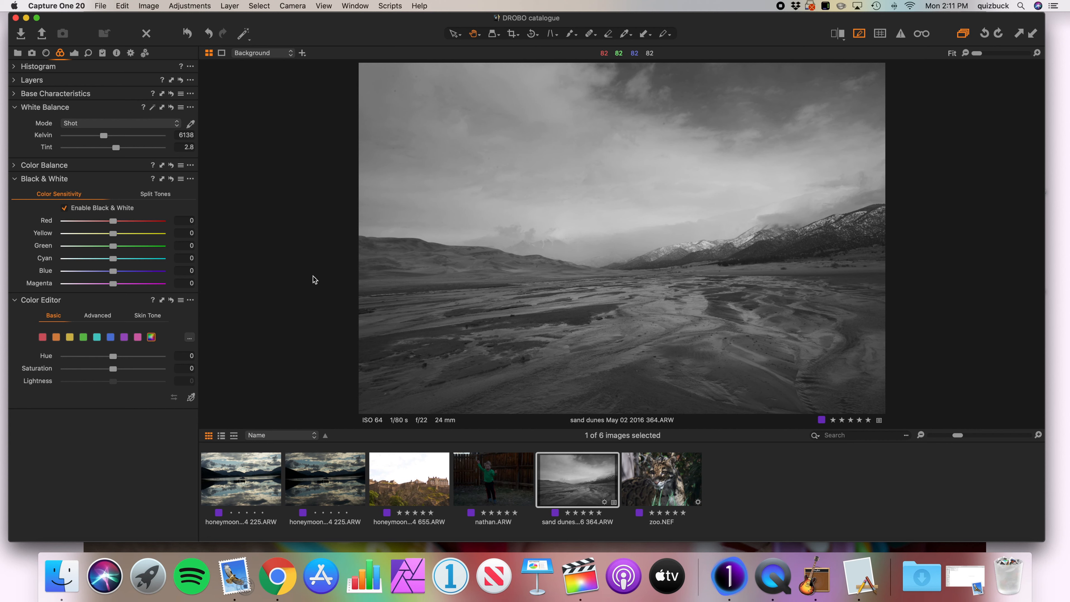
Set the sand dunes photo's black and white color sensitivity to Red 67, Yellow 60, Green -12, Cyan -14 and Blue -66.
drag(113, 271, 144, 274)
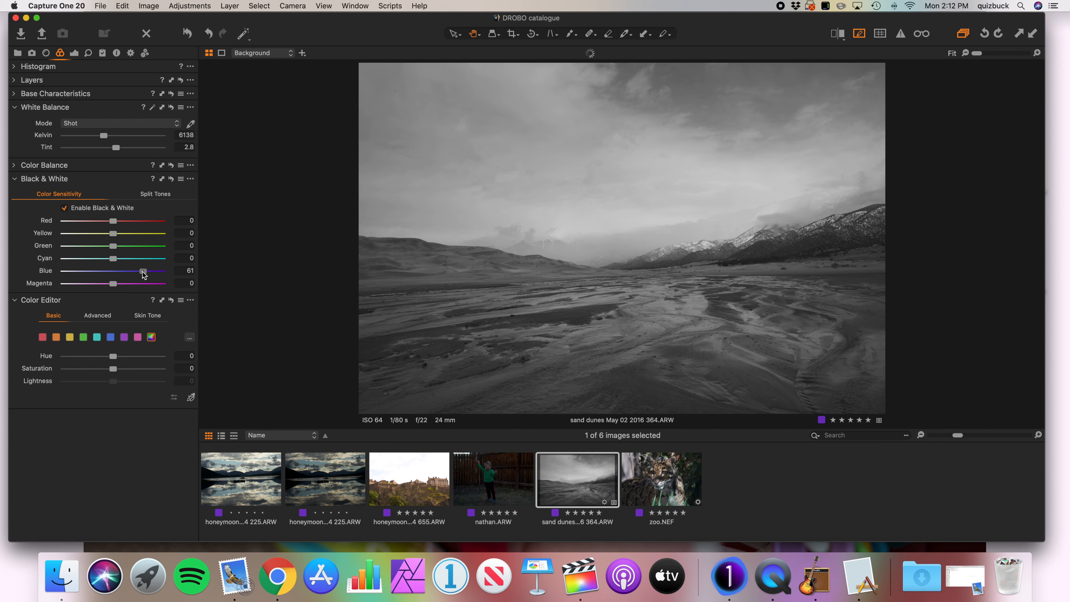
drag(140, 272, 84, 272)
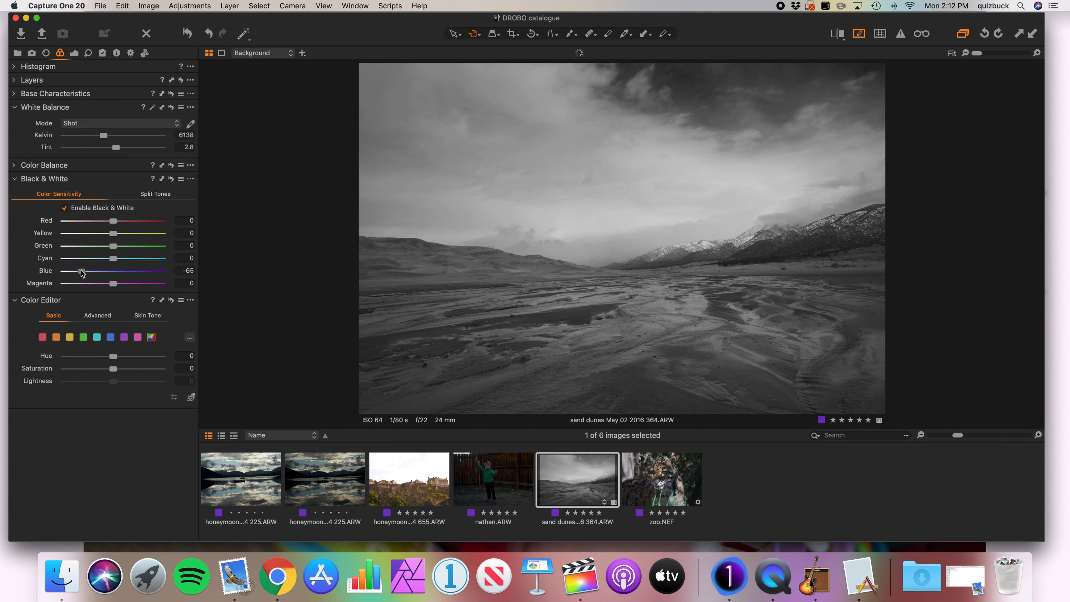
drag(83, 272, 82, 273)
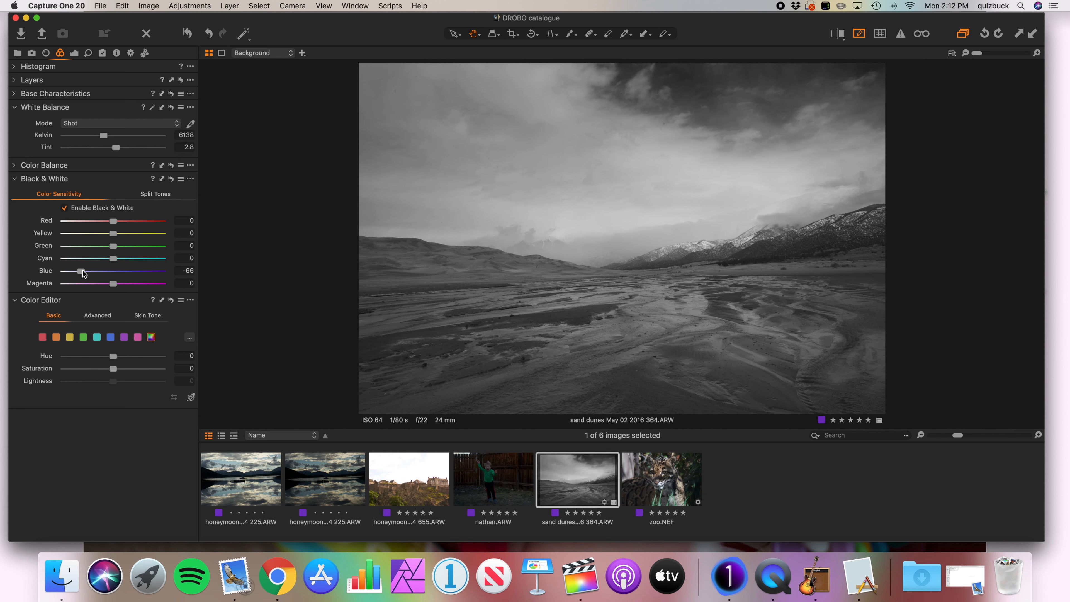
drag(114, 234, 141, 239)
mouse_move(140, 235)
mouse_down()
mouse_move(138, 258)
mouse_move(107, 259)
mouse_move(147, 248)
mouse_move(108, 248)
mouse_move(146, 223)
mouse_up()
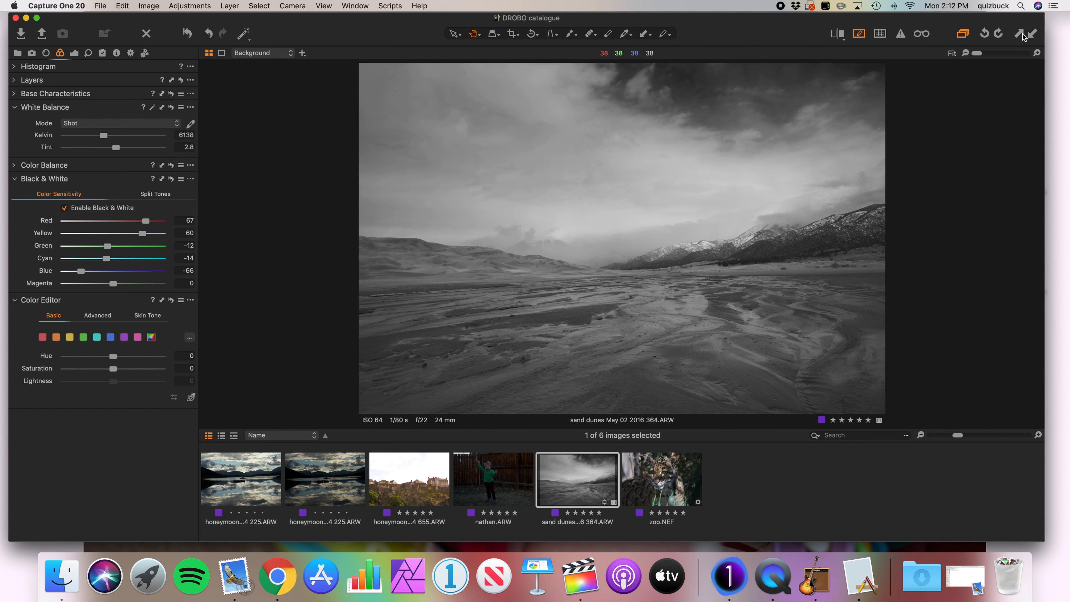
Reset the sand dunes photo to its color original and reapply its copied black and white adjustments.
key(super+r)
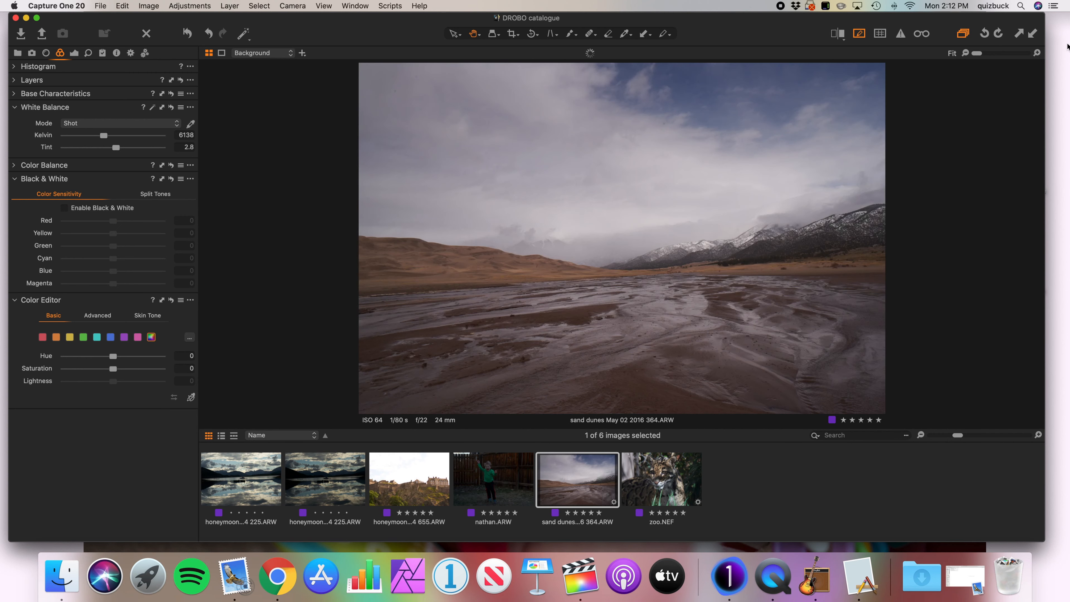
click(1033, 36)
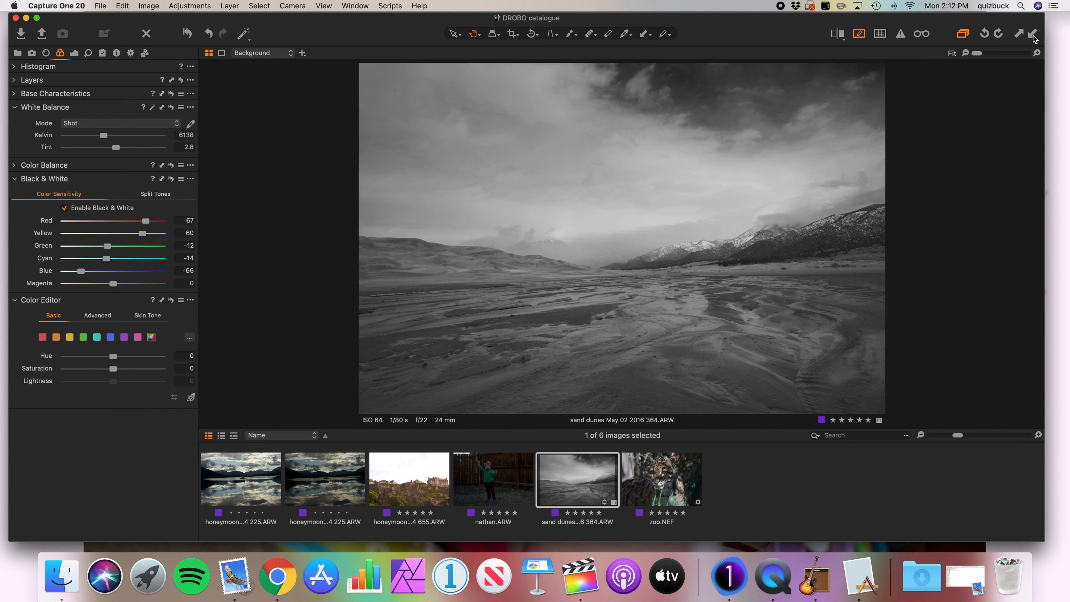
Set the sand dunes photo's contrast to 5, exposure to 0.14 and vignetting amount to -0.27.
click(75, 53)
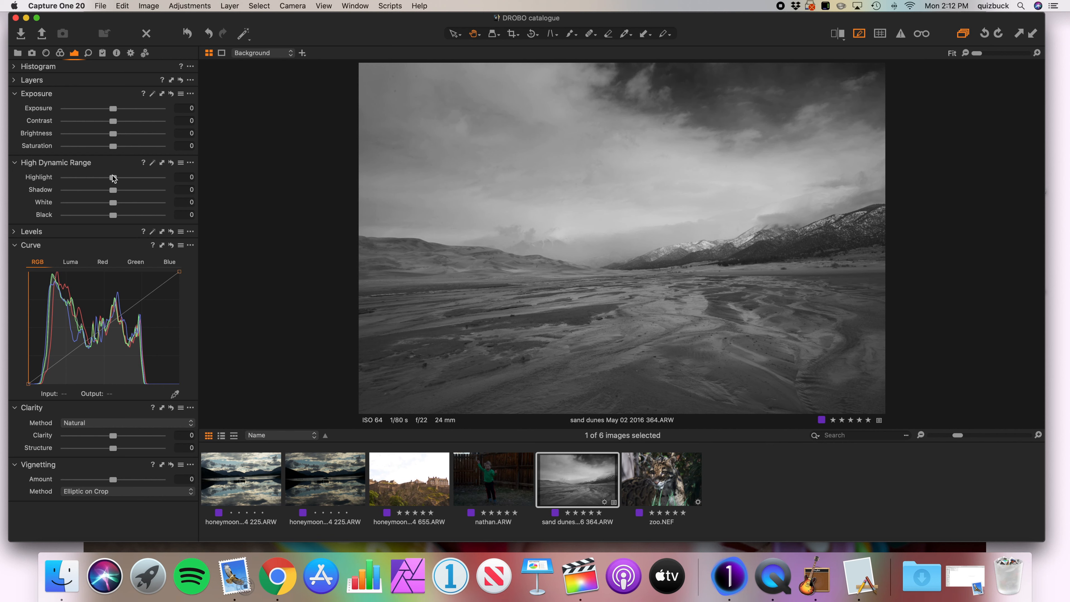
drag(114, 121, 118, 121)
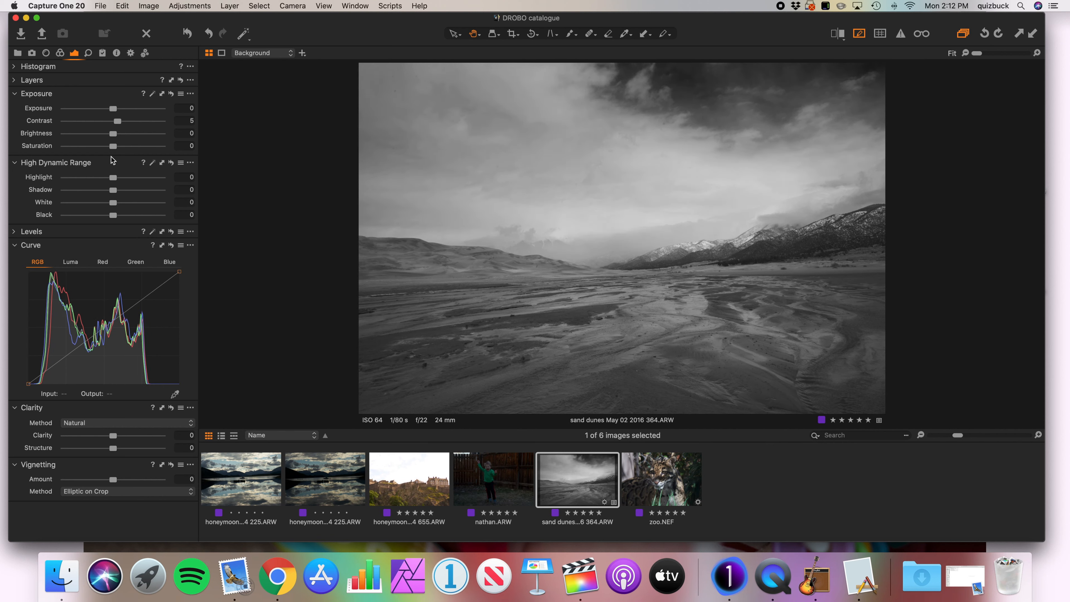
drag(113, 108, 116, 109)
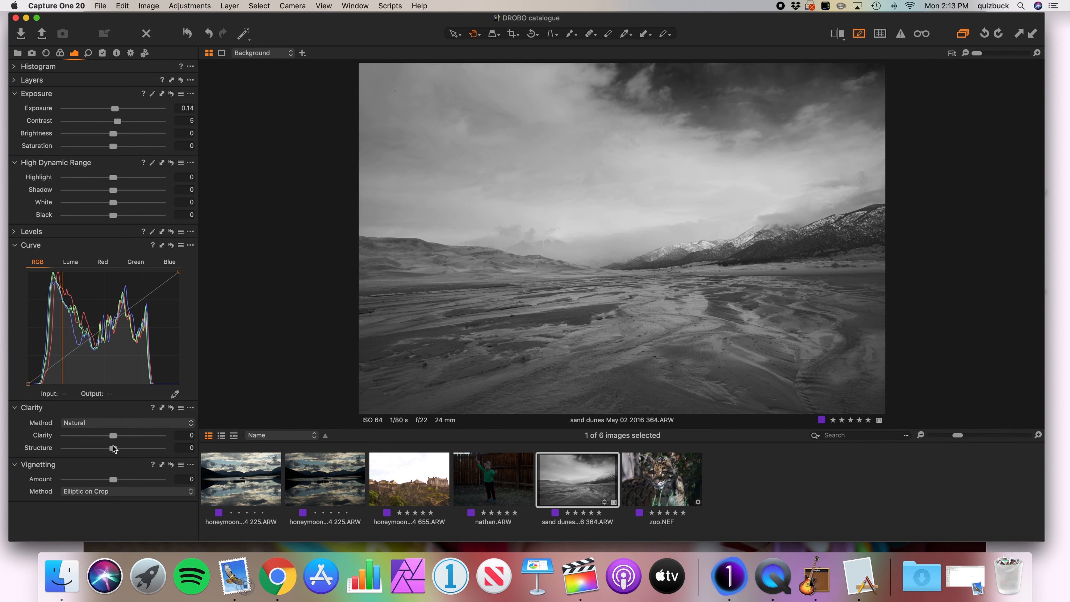
drag(113, 483, 110, 481)
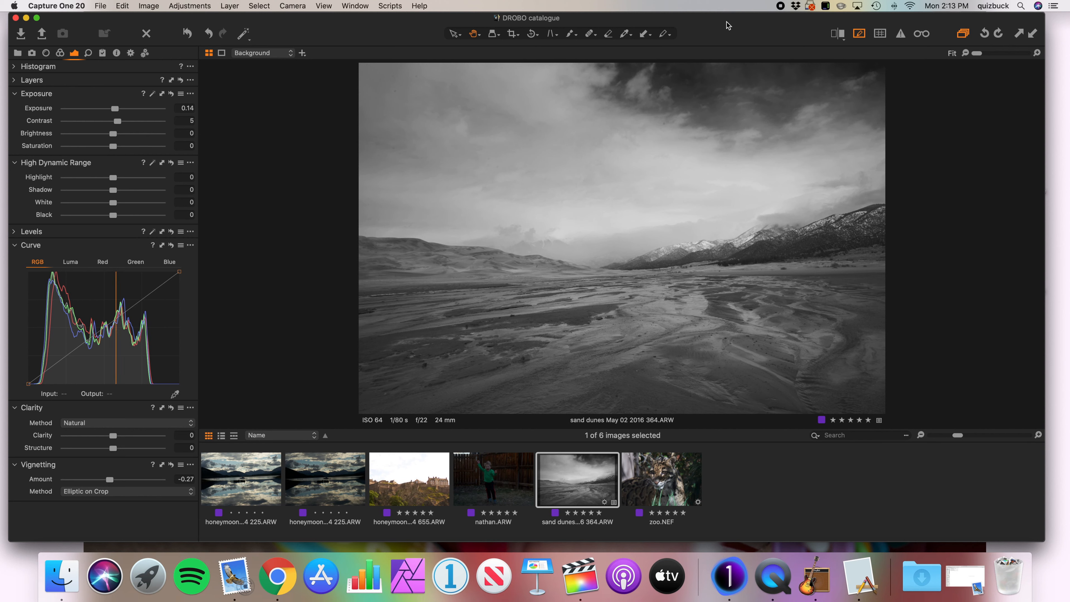
Reset all of the sand dunes photo's adjustments and reapply the copied set including exposure, contrast and vignetting.
key(super+r)
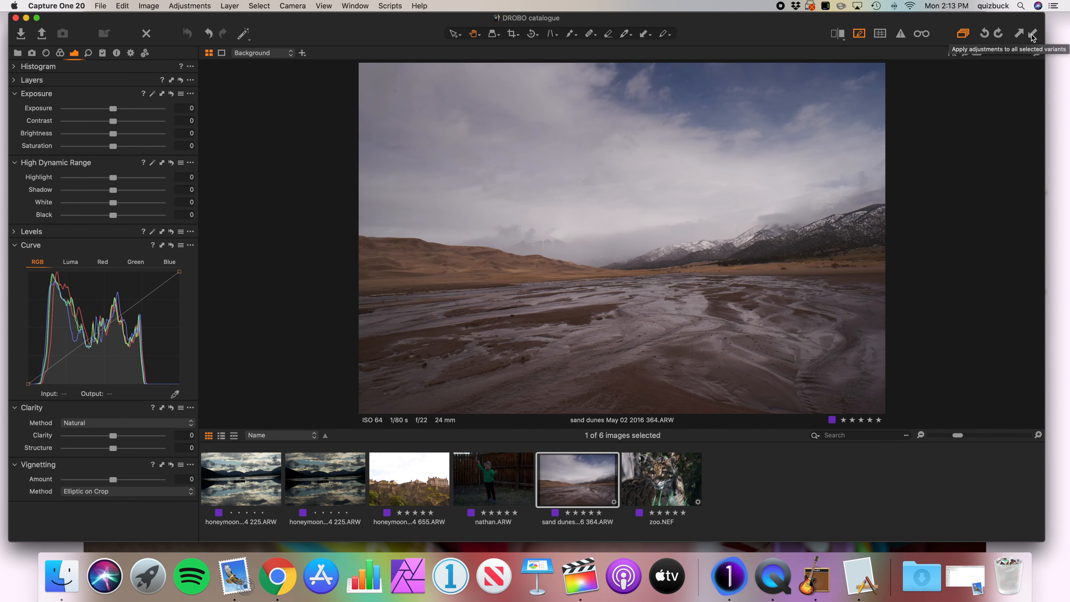
click(1032, 36)
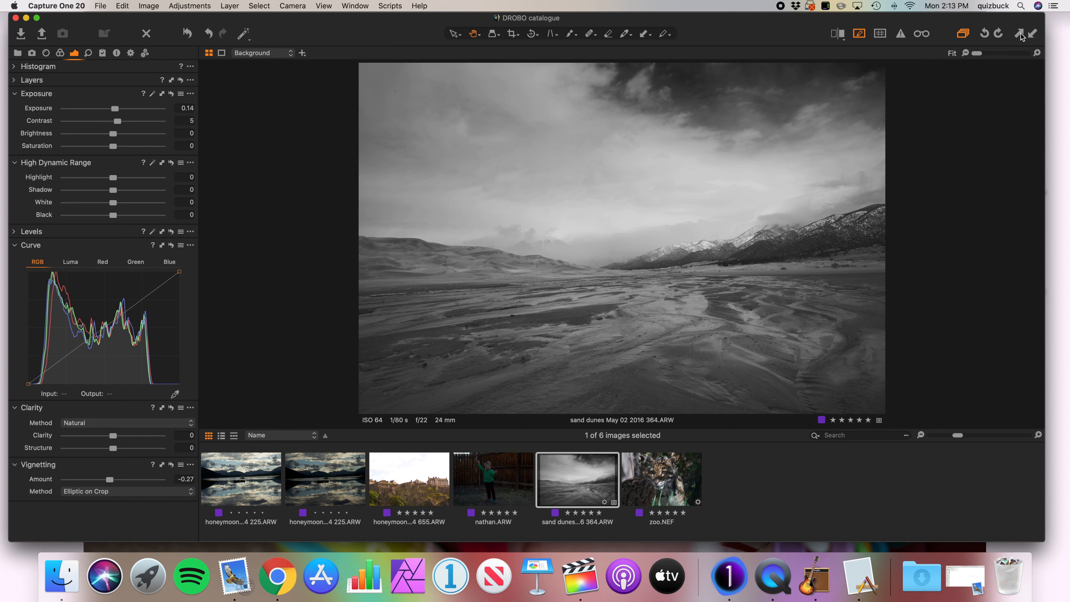
Apply the copied sand dunes adjustments to the zoo photo and inspect the animal's face up close.
click(661, 495)
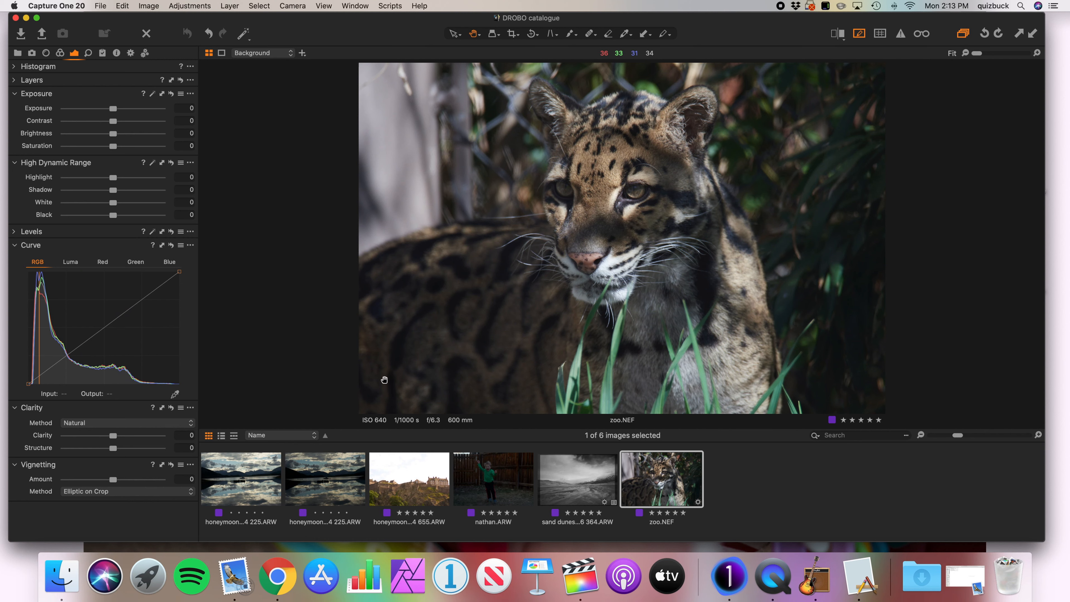
click(1033, 34)
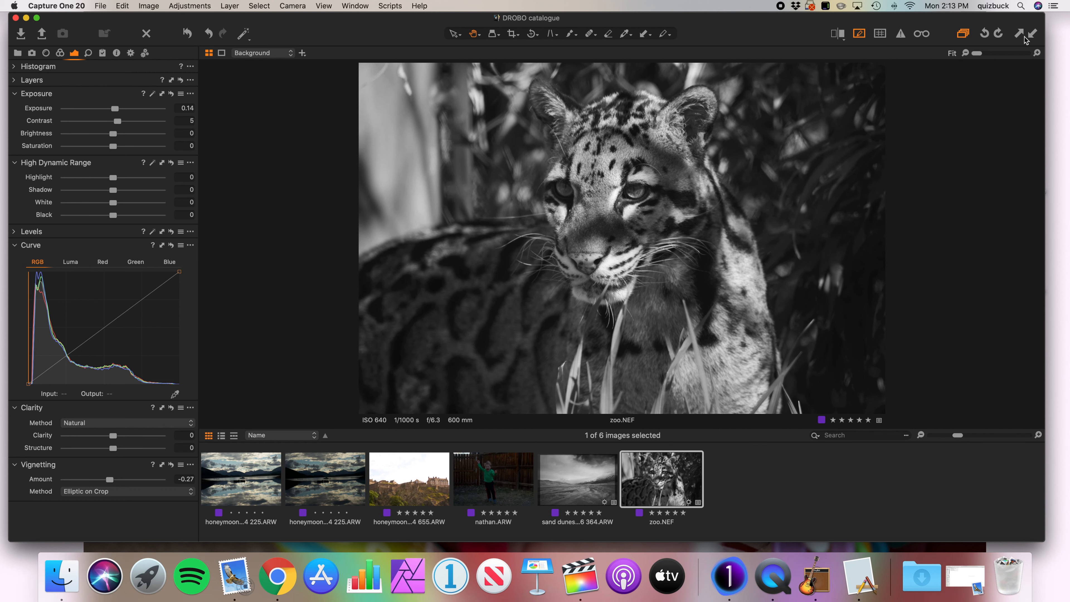
click(588, 182)
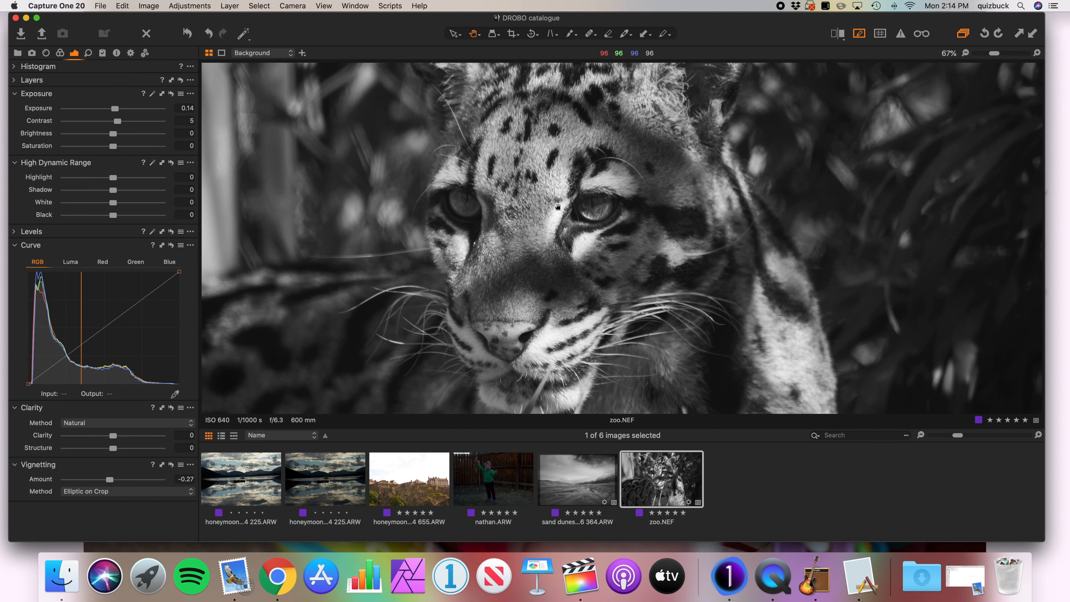
double_click(556, 194)
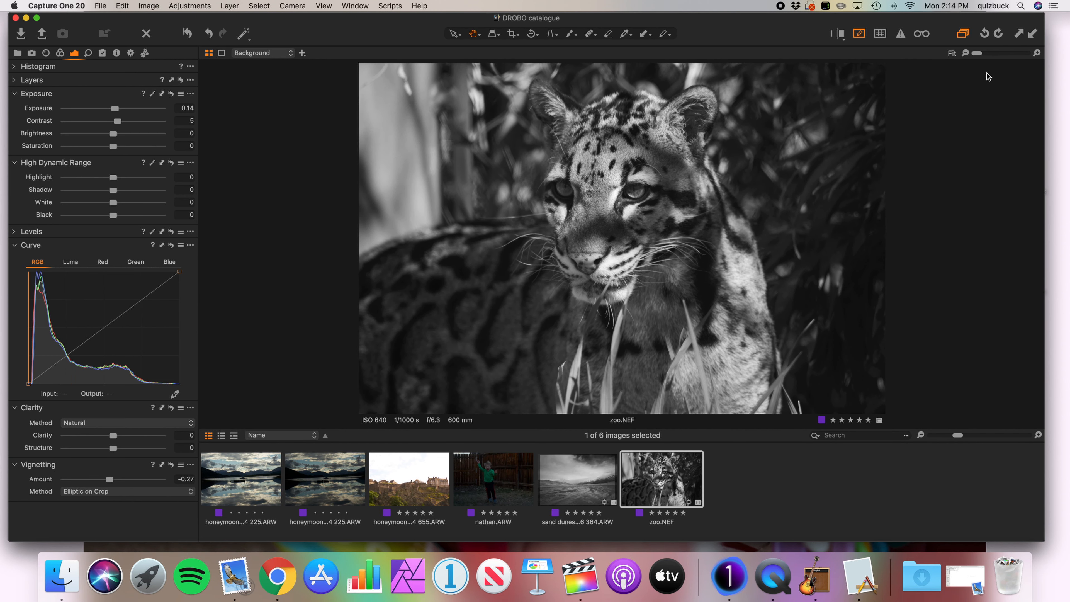
Reset the zoo photo to its color original and reapply the copied adjustments to it.
click(1020, 35)
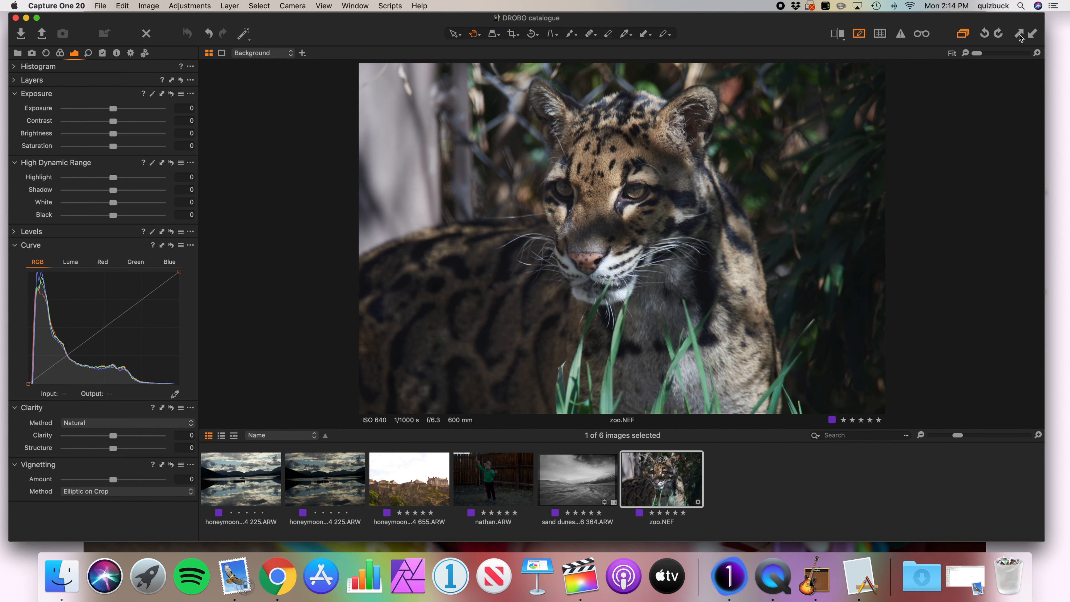
click(1033, 34)
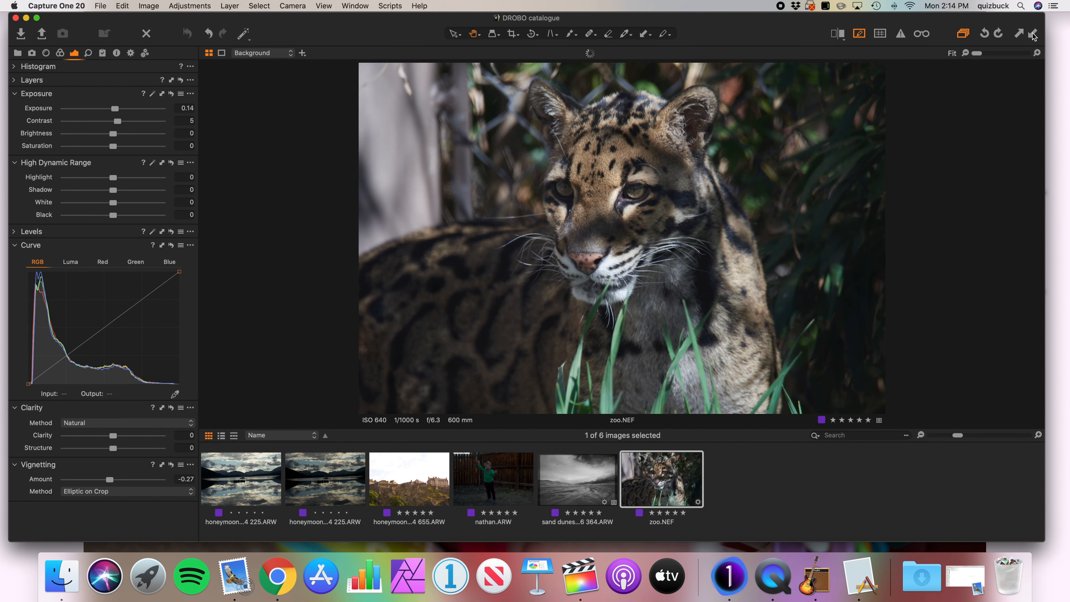
Set the zoo photo's black and white color sensitivity to Yellow 55 and Green 54.
click(60, 53)
mouse_move(143, 233)
mouse_down()
mouse_move(101, 237)
mouse_move(137, 236)
mouse_move(119, 246)
mouse_move(128, 248)
mouse_move(79, 247)
mouse_move(140, 249)
mouse_up()
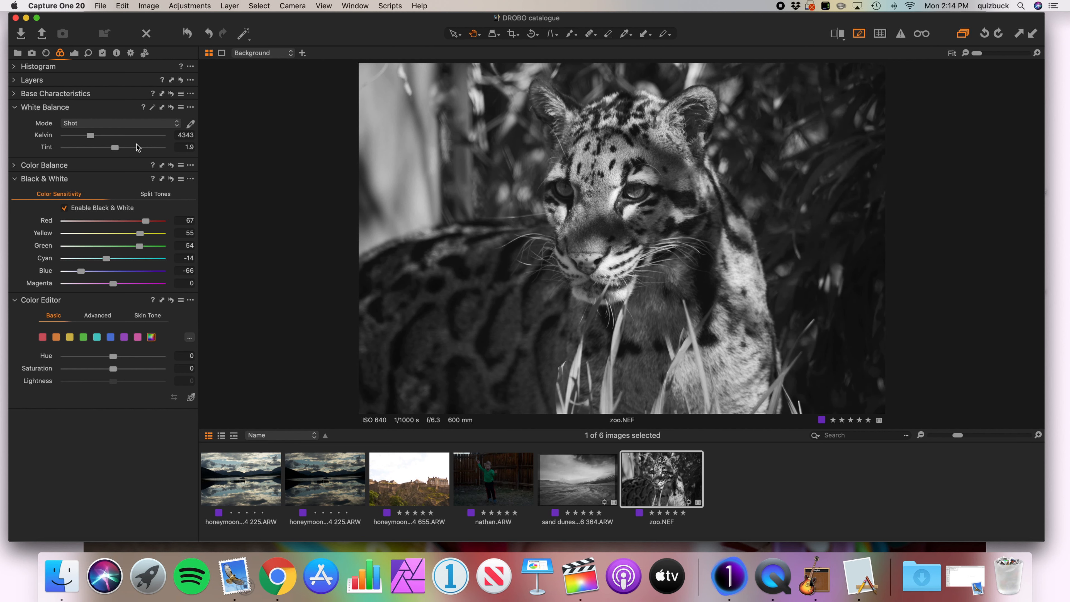
Set the zoo photo's exposure to 0.38 and its High Dynamic Range shadow value to -20.
click(75, 53)
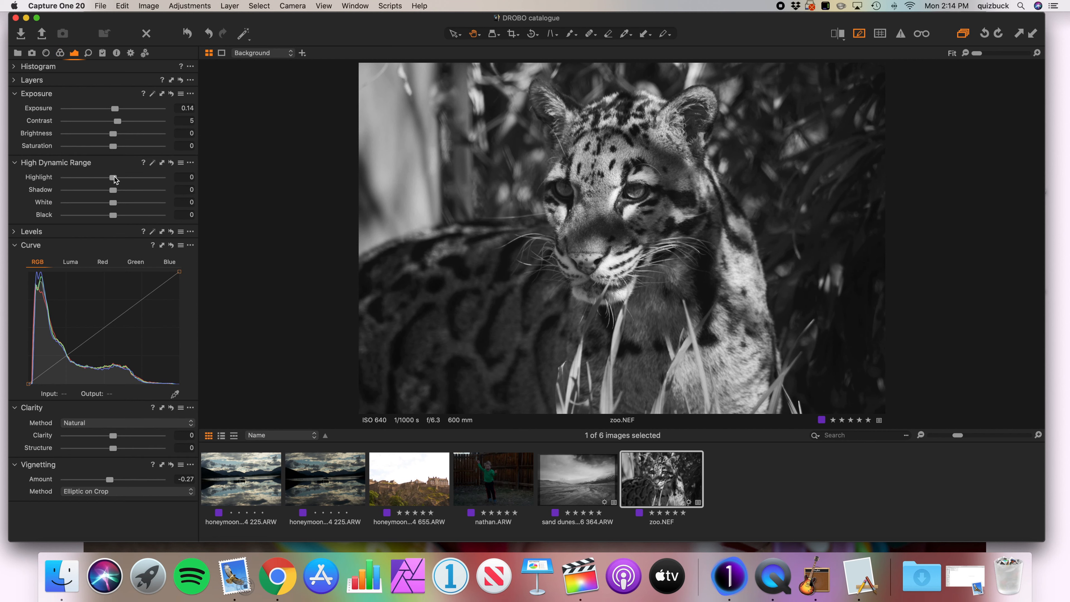
drag(118, 107, 121, 107)
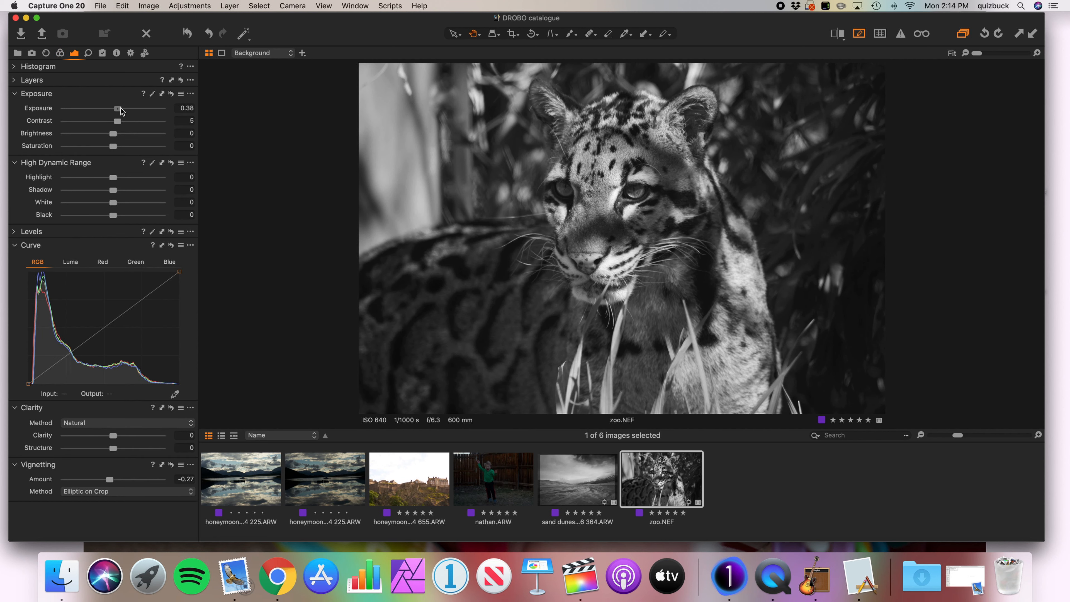
drag(113, 190, 103, 193)
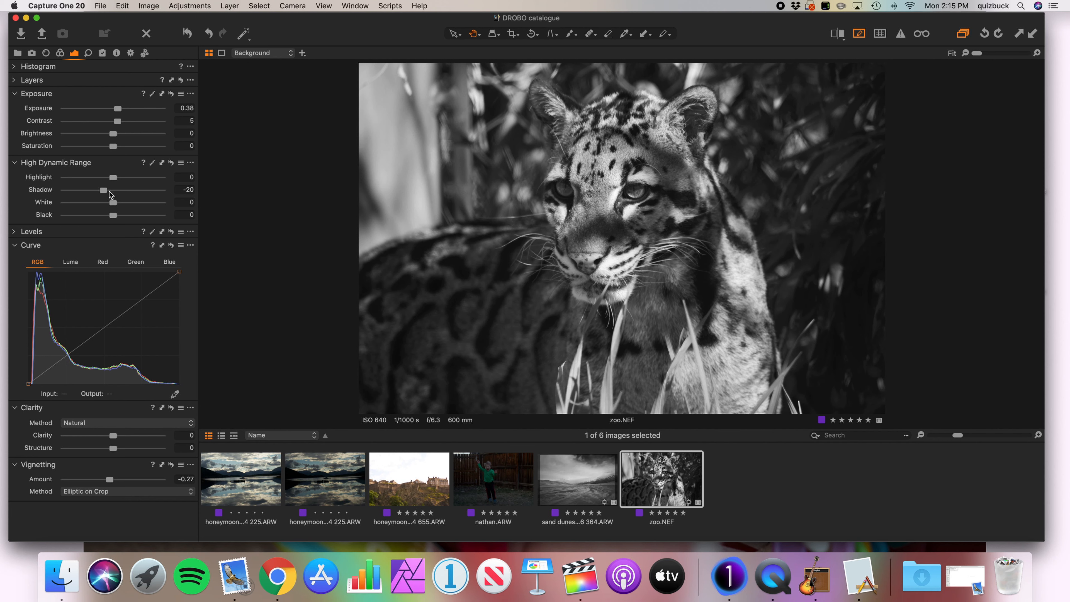
Add the sand dunes photo to the selection to compare it side by side with the zoo photo.
super+click(585, 480)
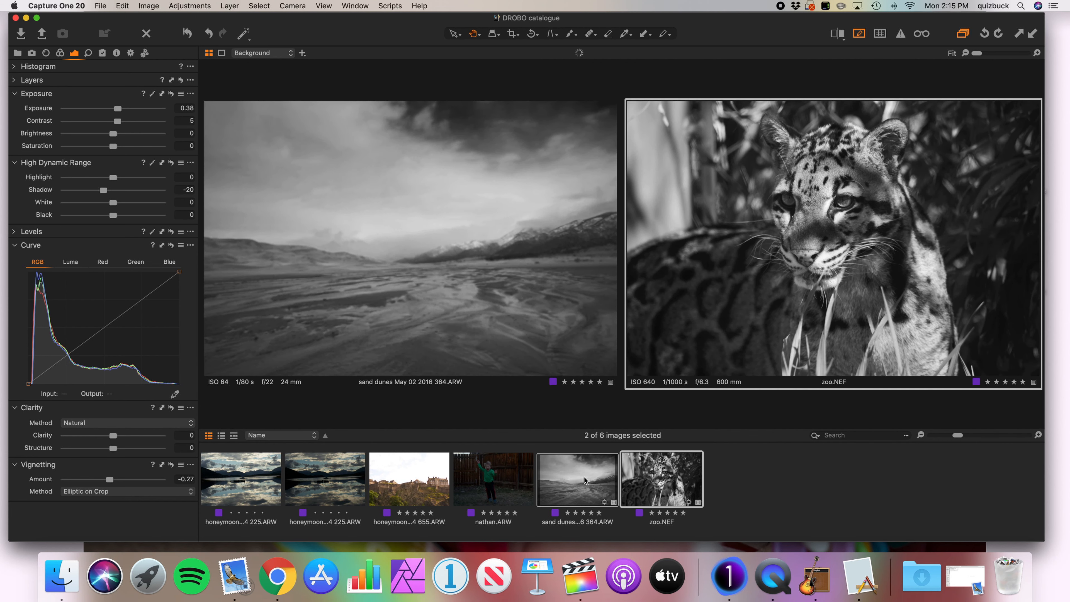